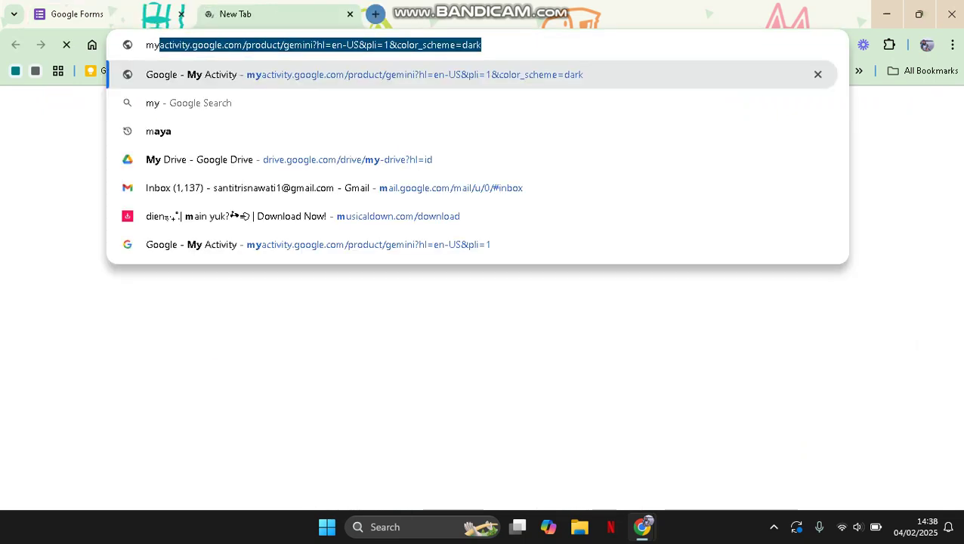
Load myaccount.google.com from the address bar suggestion.
{"action": "type", "text": "acc"}
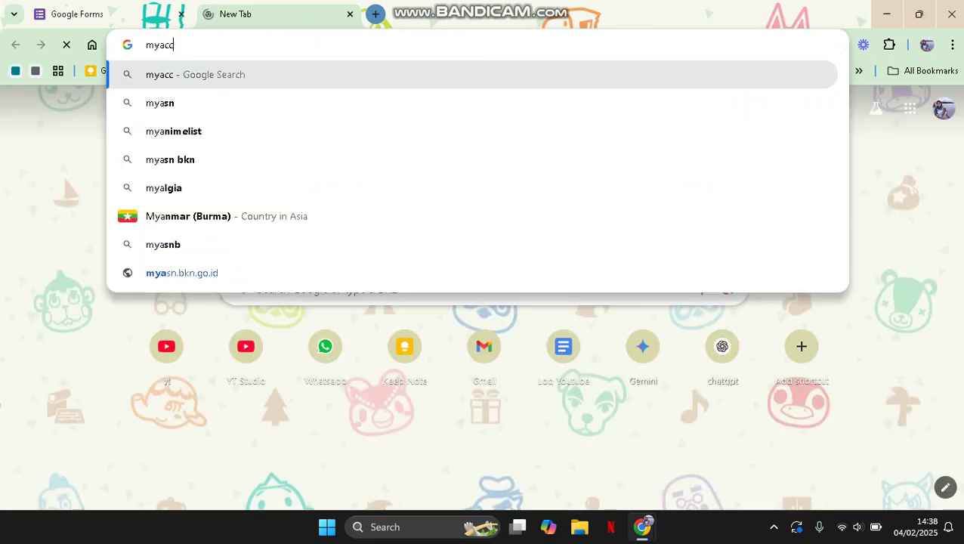
{"action": "type", "text": "ount"}
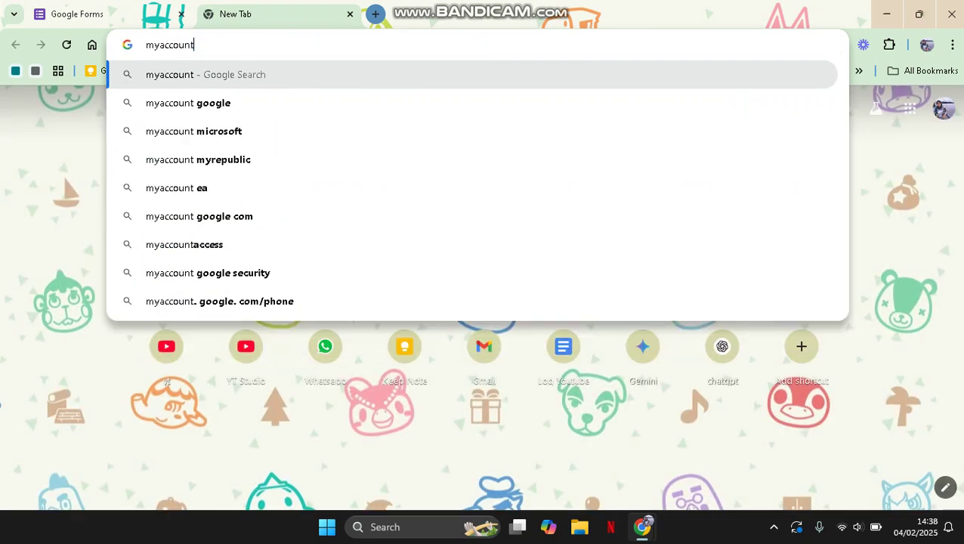
{"action": "type", "text": "."}
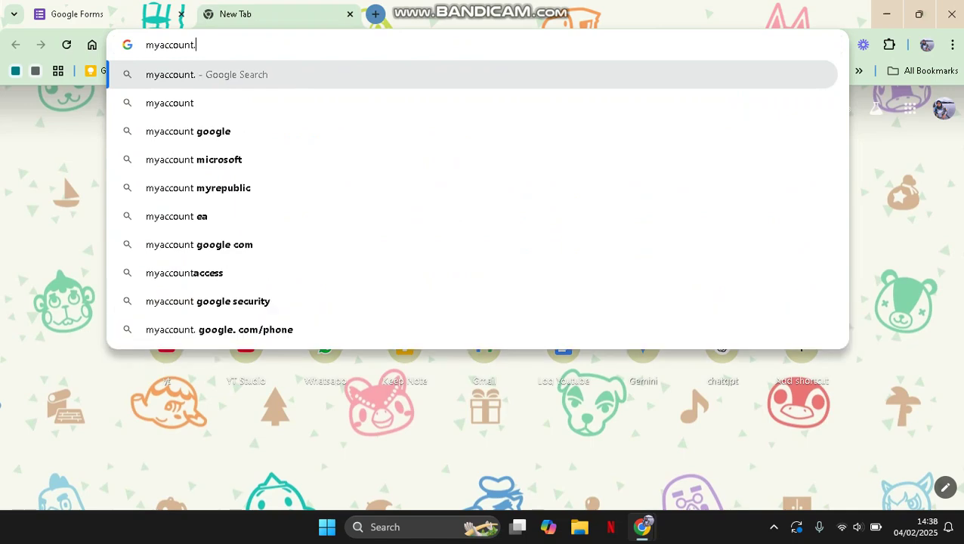
{"action": "type", "text": "goog"}
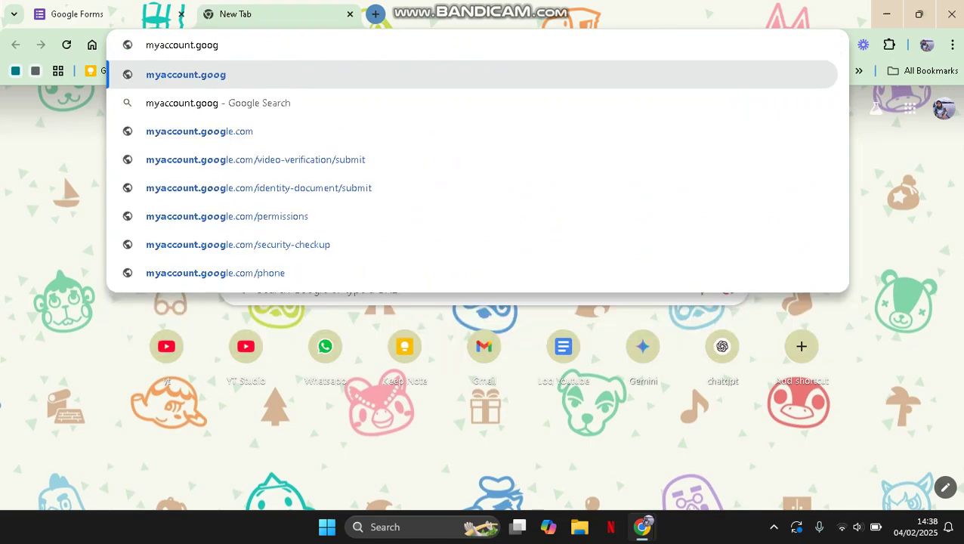
{"action": "key", "text": "Down"}
{"action": "key", "text": "Down"}
{"action": "key", "text": "Return"}
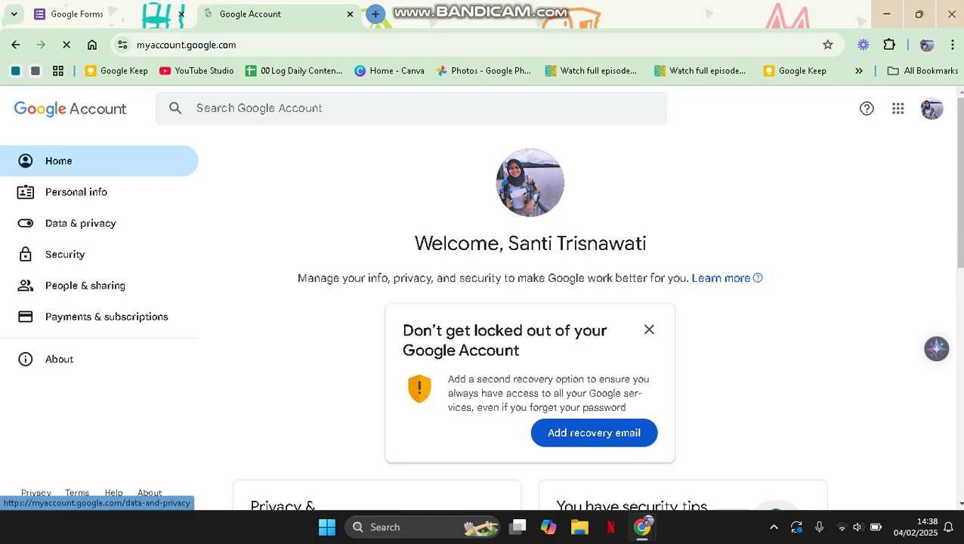
Go from Data & privacy to Personal info and open its Language web preference.
{"action": "left_click", "coordinate": [80, 223]}
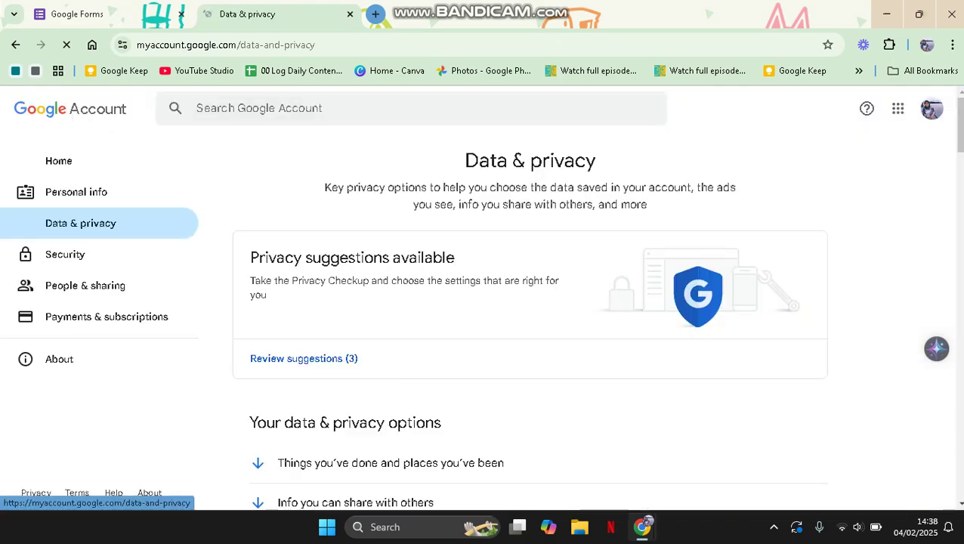
{"action": "scroll", "coordinate": [528, 318], "scroll_direction": "down", "scroll_amount": 4}
{"action": "type", "text": "/"}
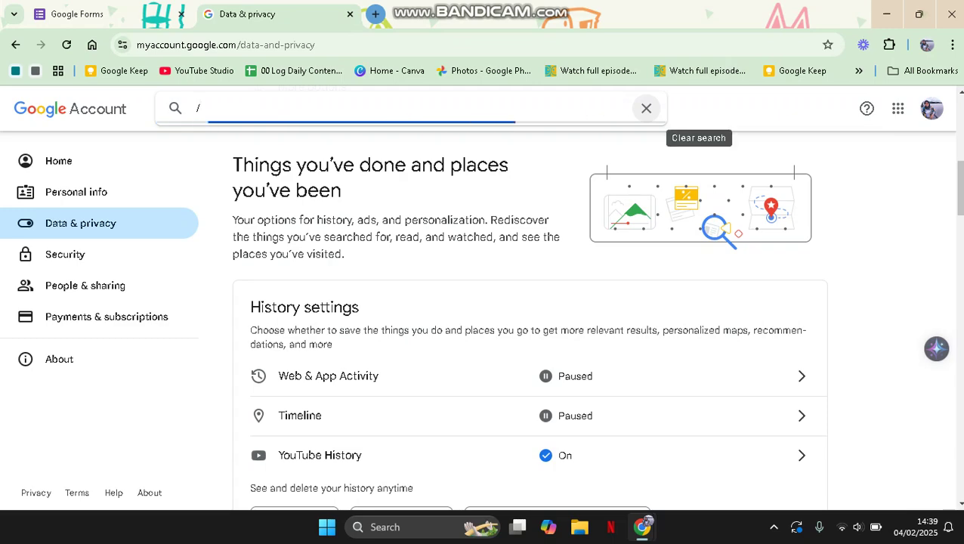
{"action": "left_click", "coordinate": [287, 162]}
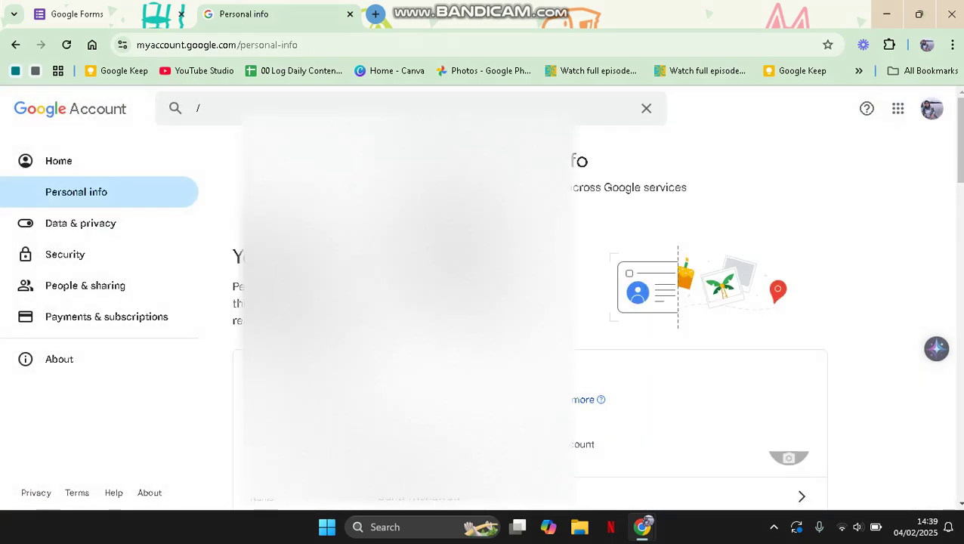
{"action": "scroll", "coordinate": [529, 318], "scroll_direction": "down", "scroll_amount": 6}
{"action": "scroll", "coordinate": [529, 317], "scroll_direction": "down", "scroll_amount": 6}
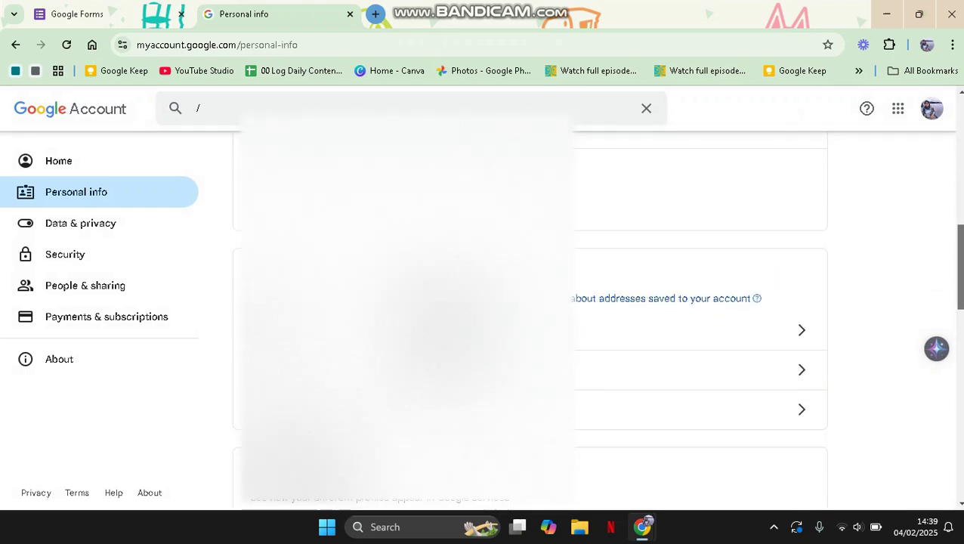
{"action": "scroll", "coordinate": [529, 317], "scroll_direction": "down", "scroll_amount": 5}
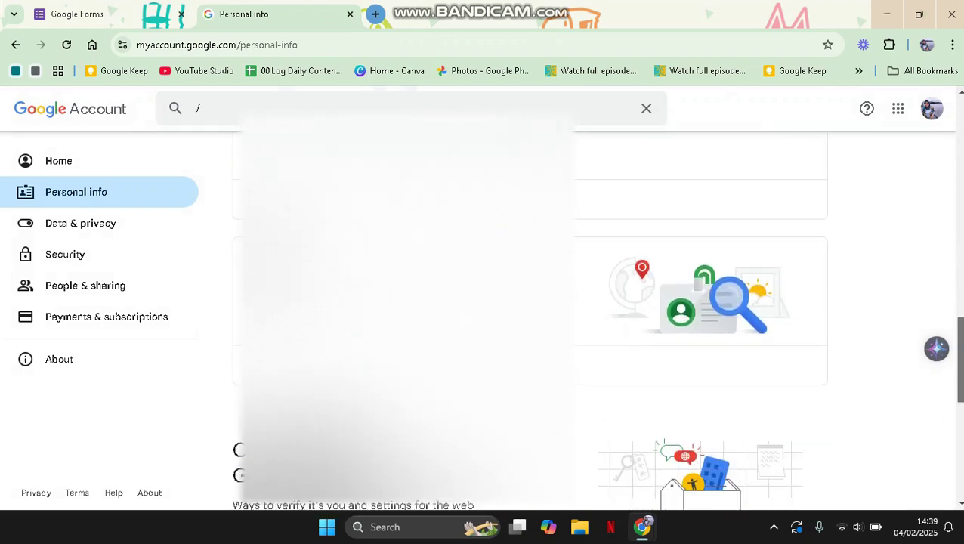
{"action": "scroll", "coordinate": [528, 317], "scroll_direction": "down", "scroll_amount": 2}
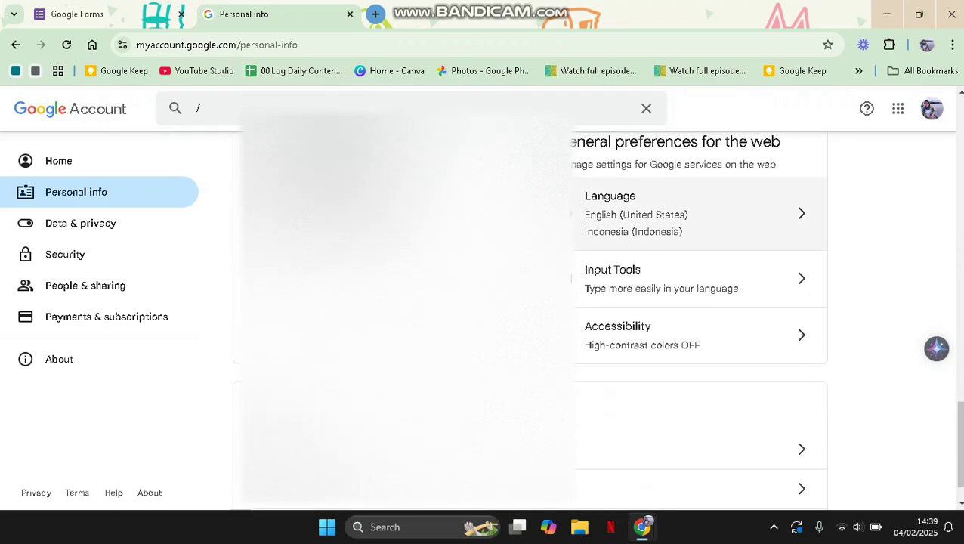
{"action": "left_click", "coordinate": [680, 214]}
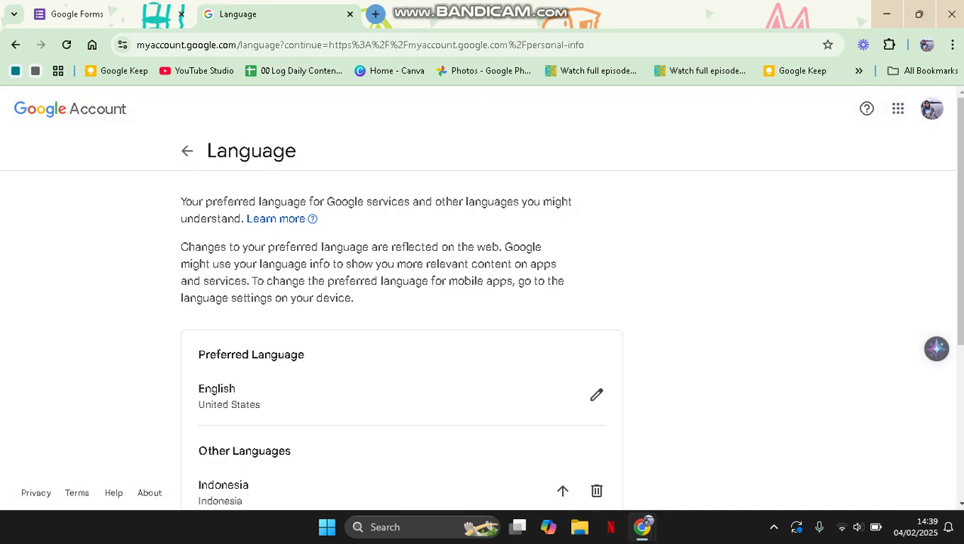
Scroll the Language page to view English, Indonesia and Korean under Other Languages.
{"action": "scroll", "coordinate": [483, 302], "scroll_direction": "down", "scroll_amount": 2}
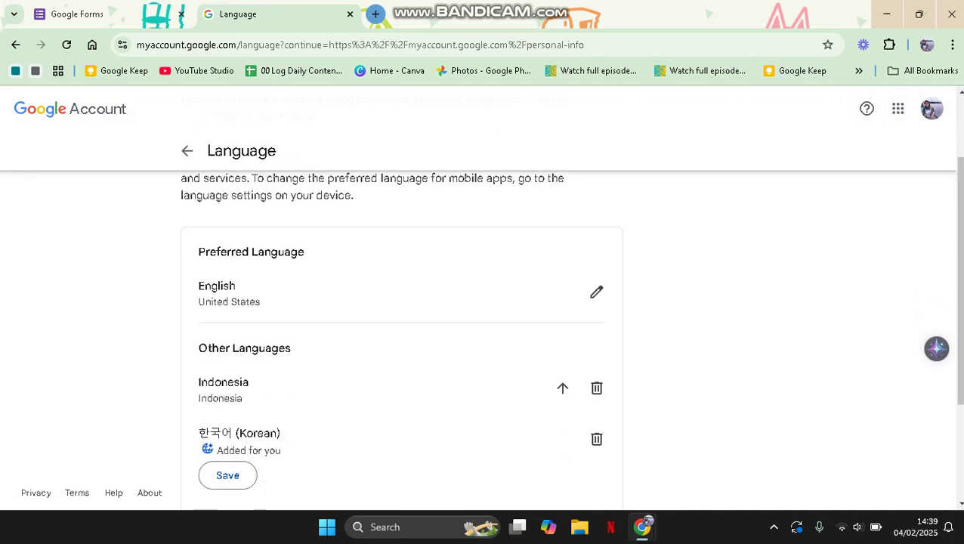
{"action": "scroll", "coordinate": [483, 340], "scroll_direction": "down", "scroll_amount": 1}
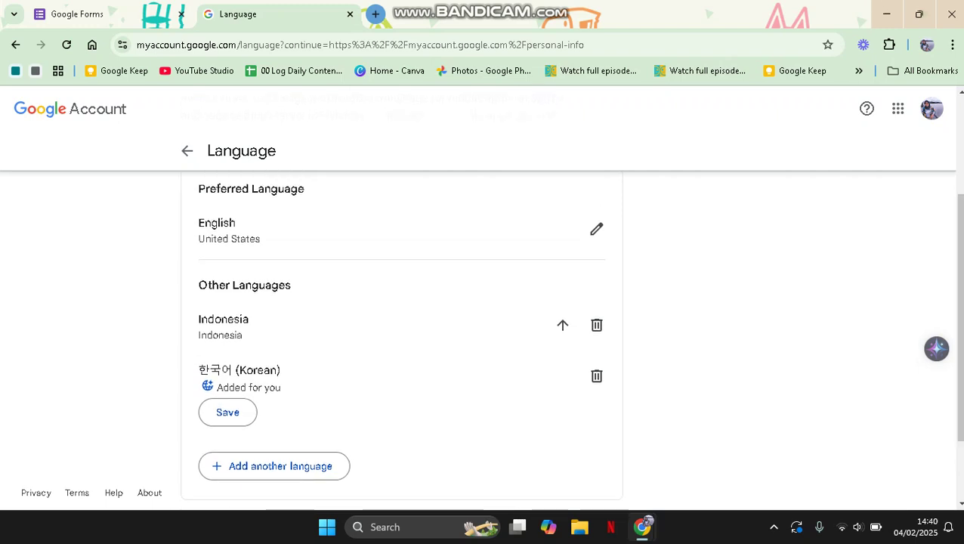
{"action": "scroll", "coordinate": [483, 339], "scroll_direction": "up", "scroll_amount": 2}
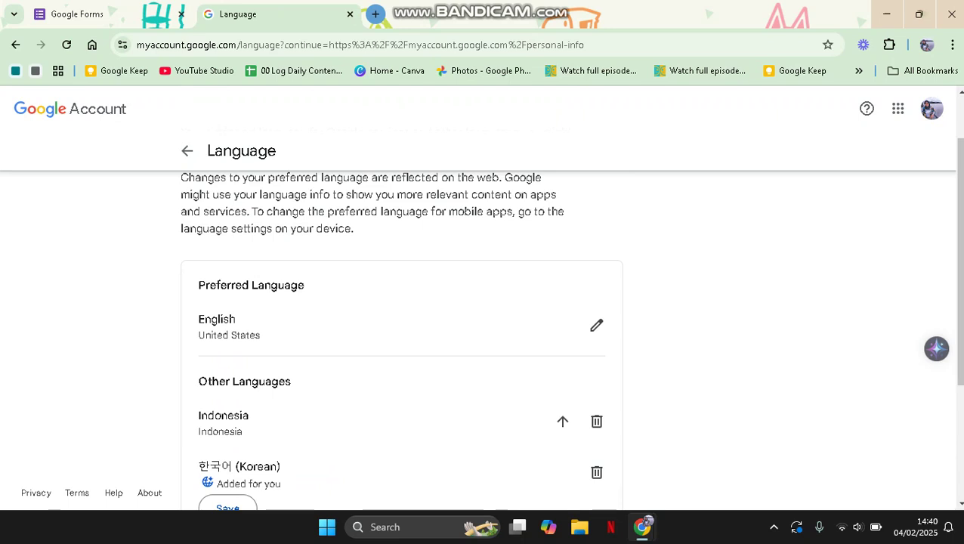
{"action": "scroll", "coordinate": [483, 318], "scroll_direction": "down", "scroll_amount": 2}
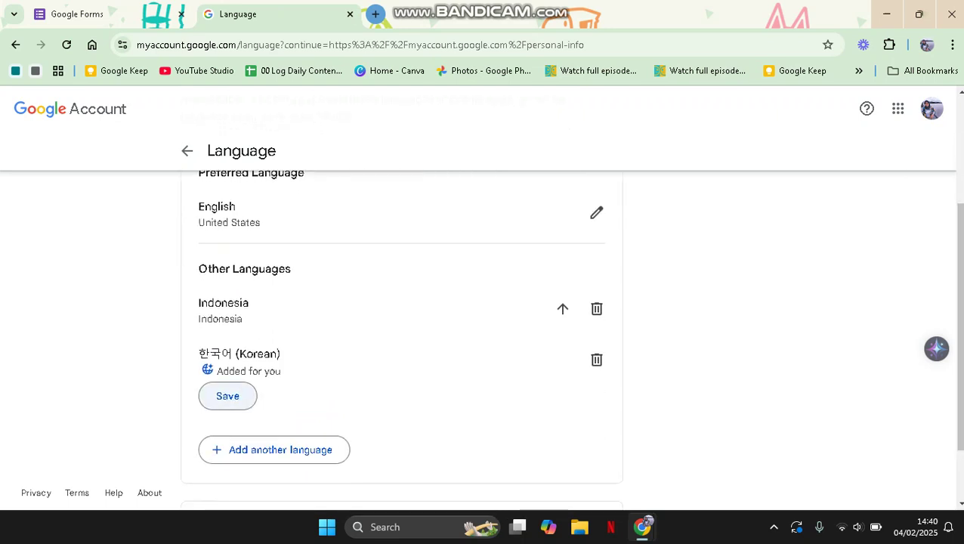
Begin adding a language by searching 'ind', cancel it, and return to the Google Forms tab.
{"action": "left_click", "coordinate": [280, 450]}
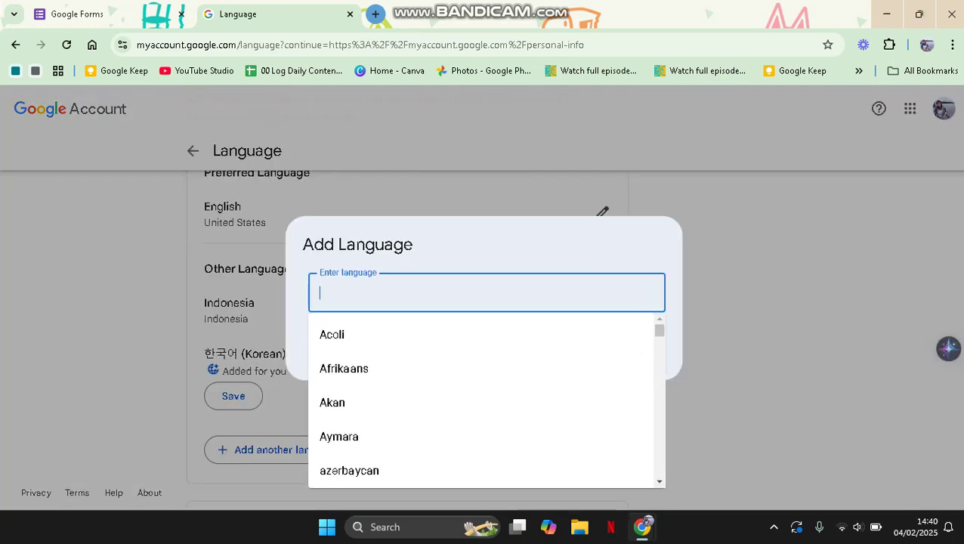
{"action": "type", "text": "ind"}
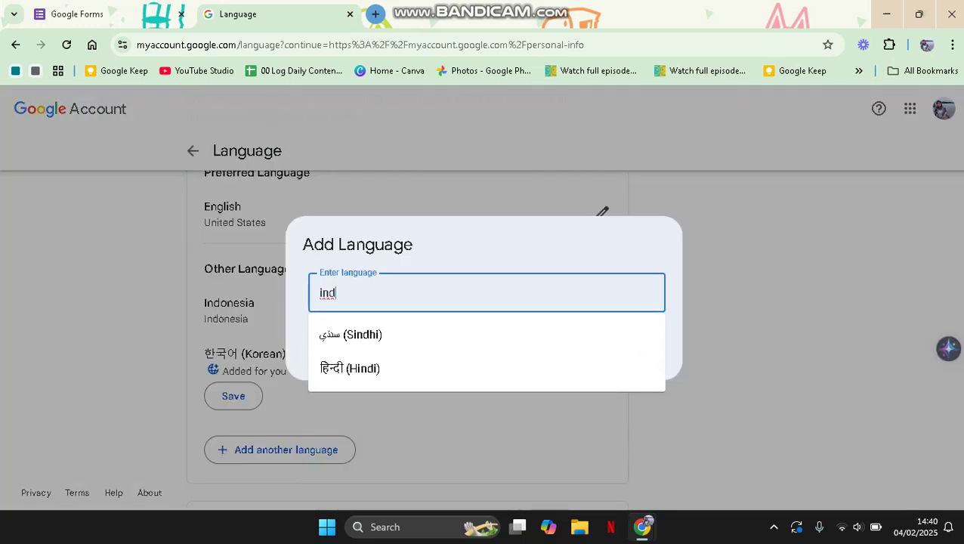
{"action": "key", "text": "BackSpace"}
{"action": "key", "text": "BackSpace"}
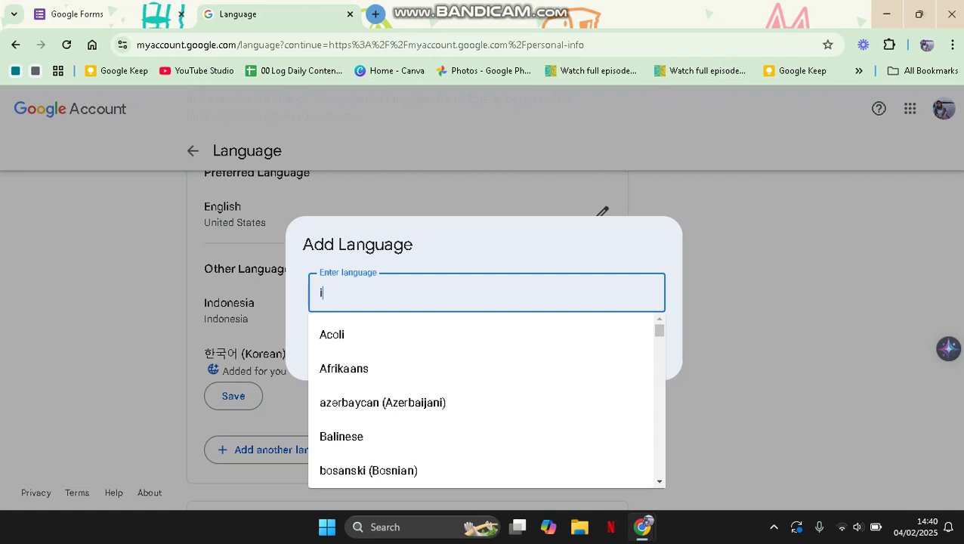
{"action": "key", "text": "Escape"}
{"action": "key", "text": "Escape"}
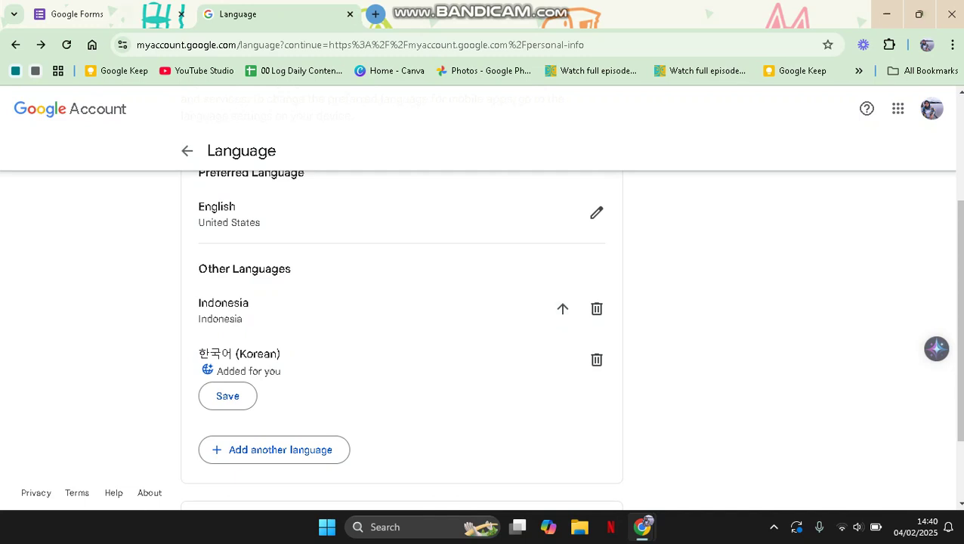
{"action": "key", "text": "ctrl+shift+Tab"}
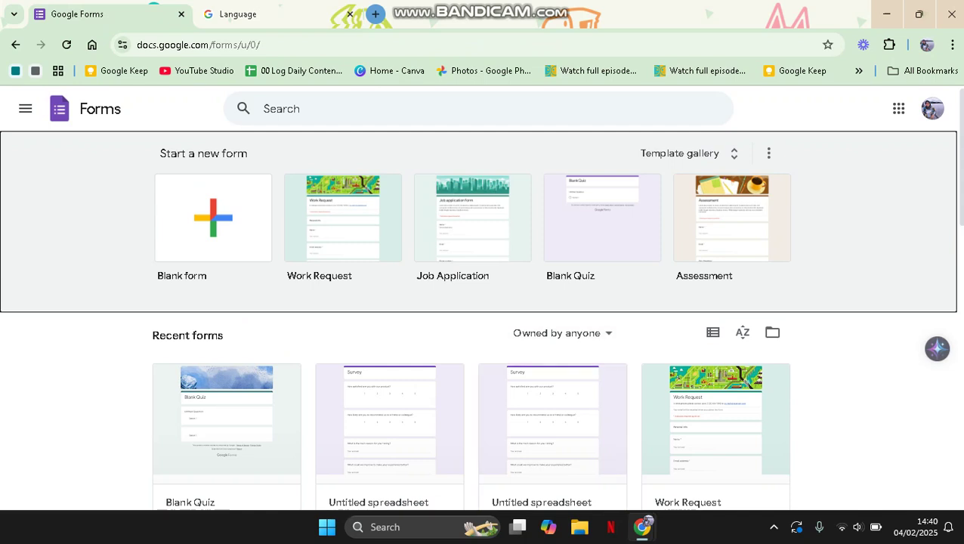
Open the Course Evaluation form from Recent forms and view its responses.
{"action": "scroll", "coordinate": [389, 317], "scroll_direction": "down", "scroll_amount": 3}
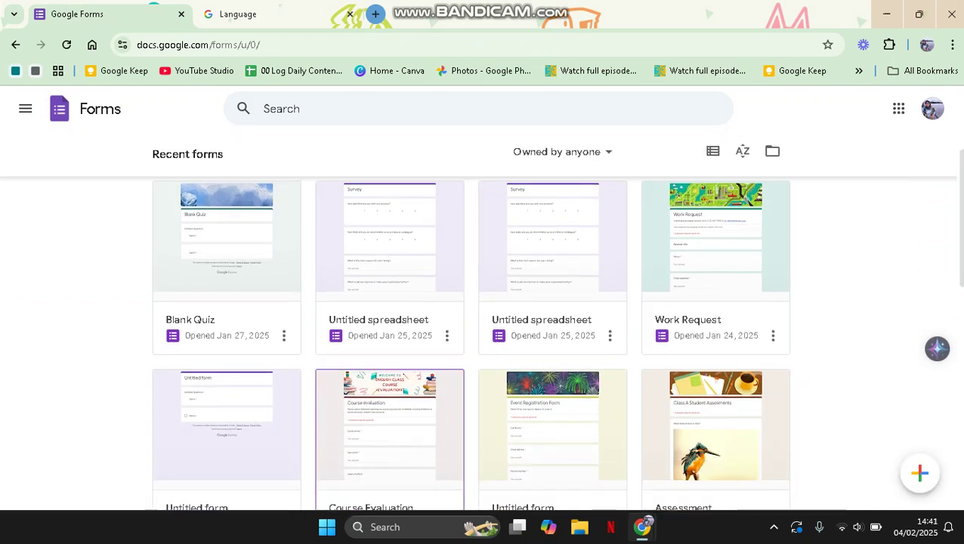
{"action": "left_click", "coordinate": [491, 304]}
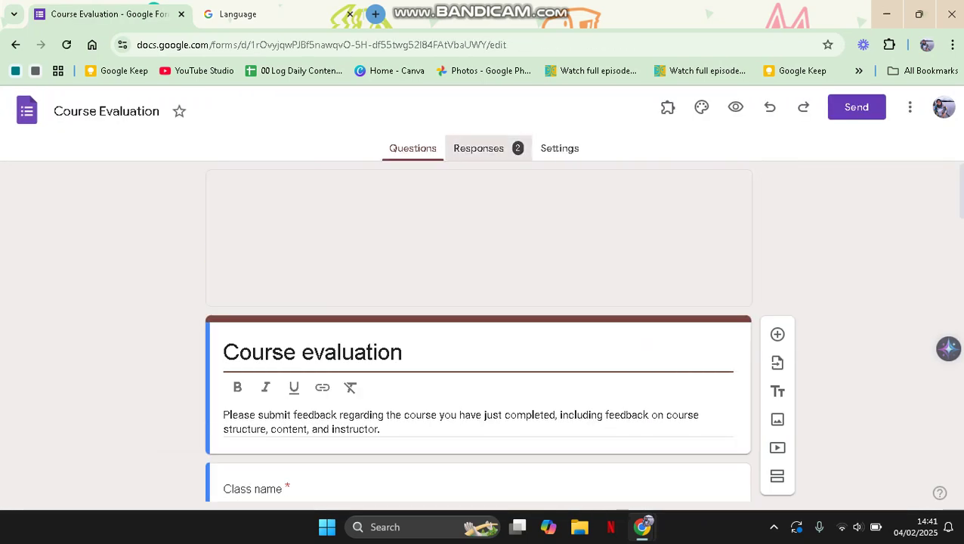
{"action": "left_click", "coordinate": [478, 148]}
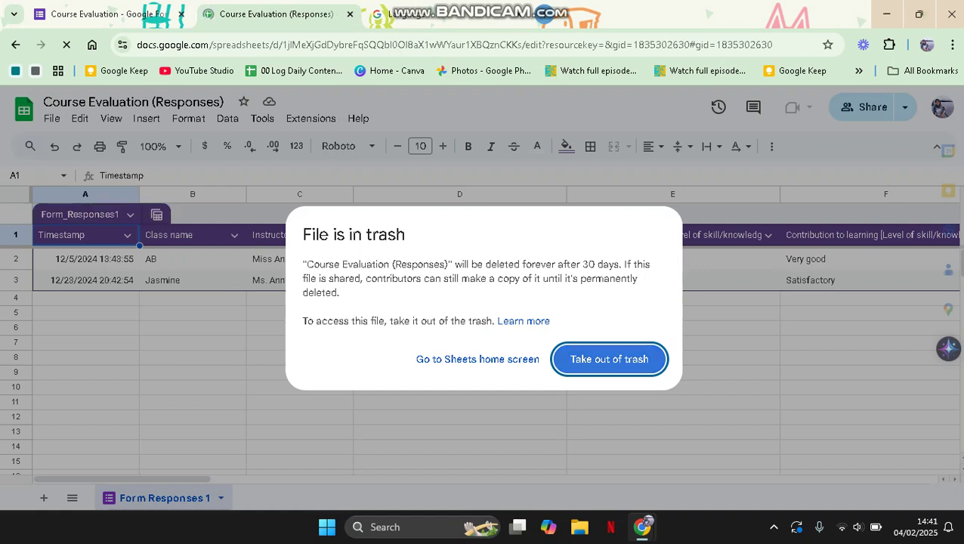
Dismiss the trash notice, select timestamp cell A2, and preview Custom date and time formats without applying.
{"action": "key", "text": "Return"}
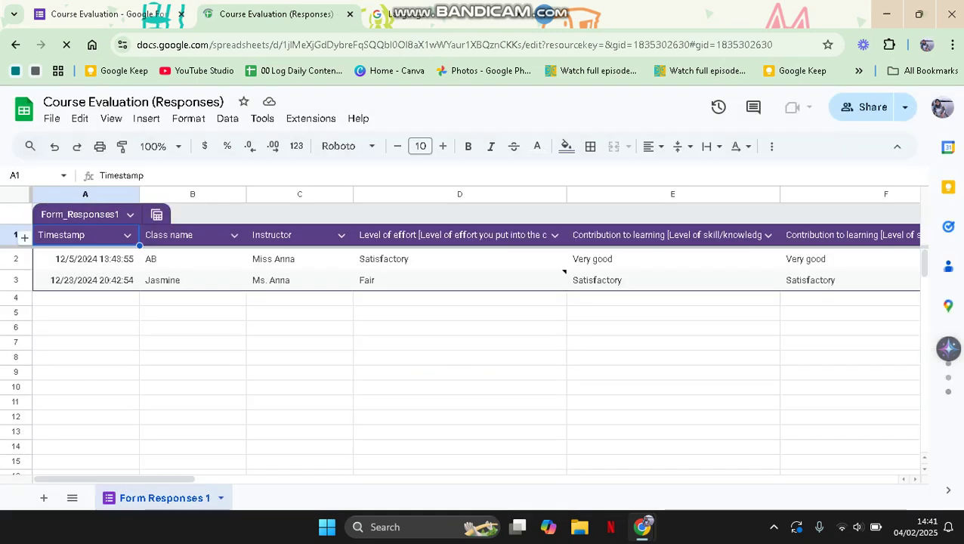
{"action": "left_click", "coordinate": [86, 258]}
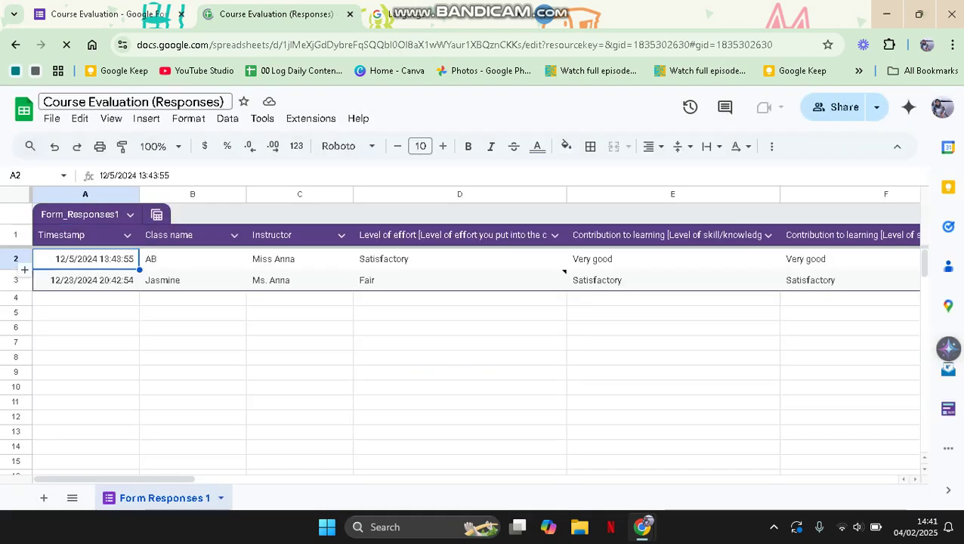
{"action": "left_click", "coordinate": [188, 118]}
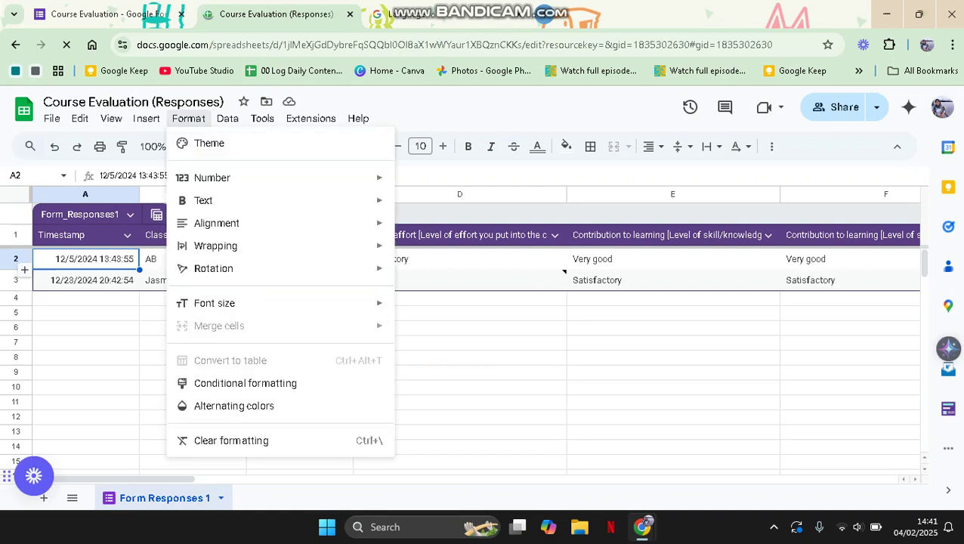
{"action": "mouse_move", "coordinate": [211, 177]}
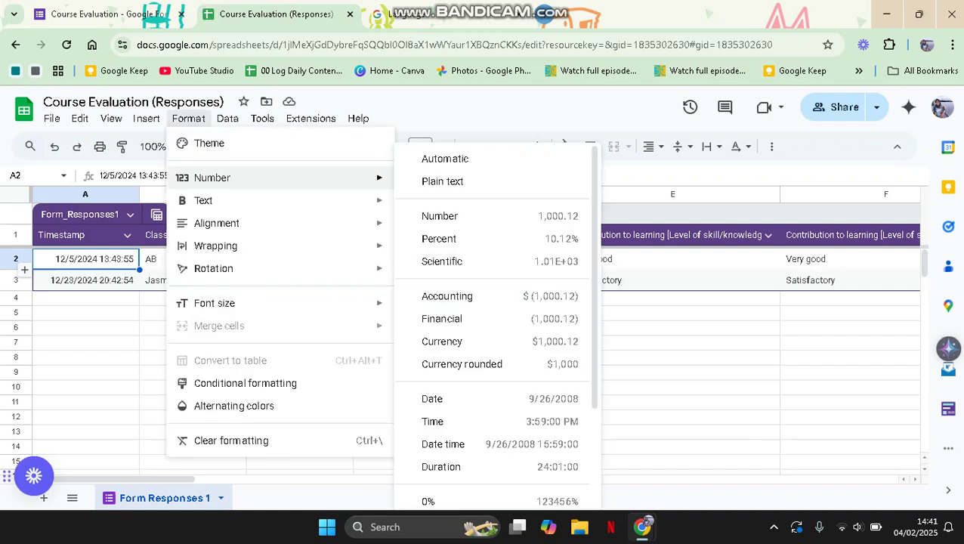
{"action": "scroll", "coordinate": [495, 325], "scroll_direction": "down", "scroll_amount": 2}
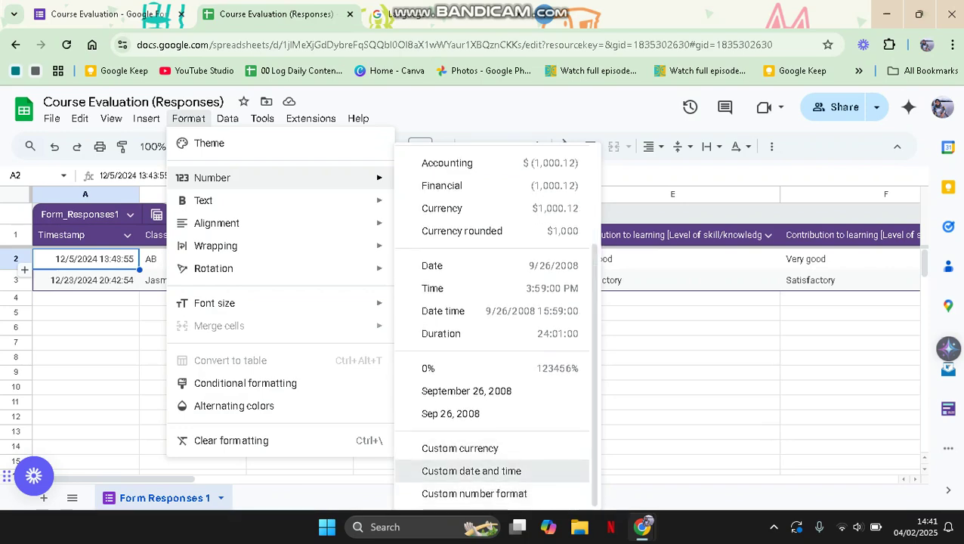
{"action": "left_click", "coordinate": [472, 470]}
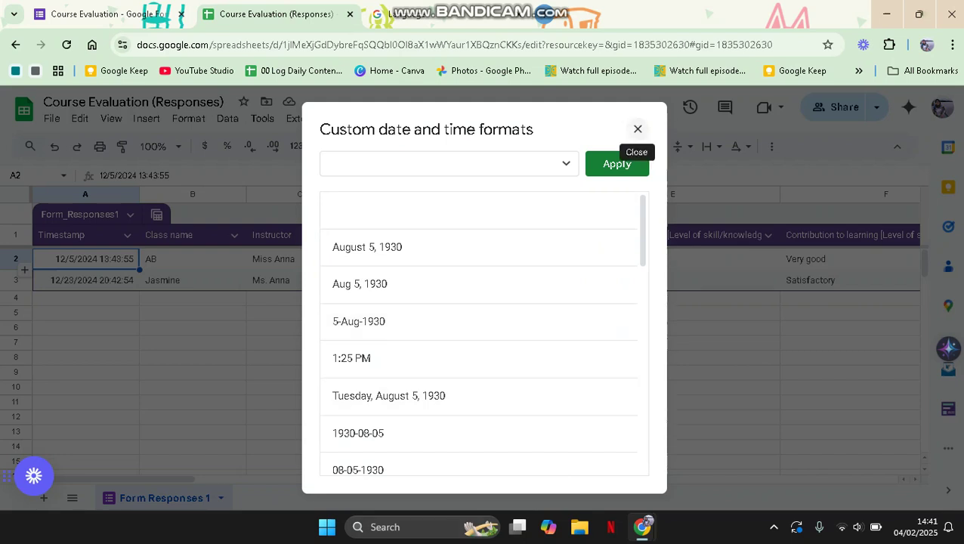
{"action": "left_click", "coordinate": [638, 129]}
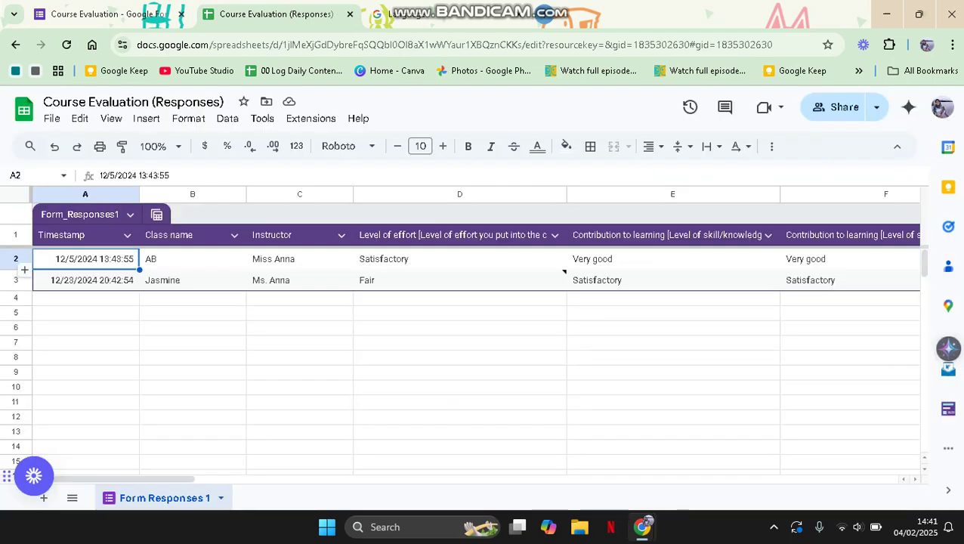